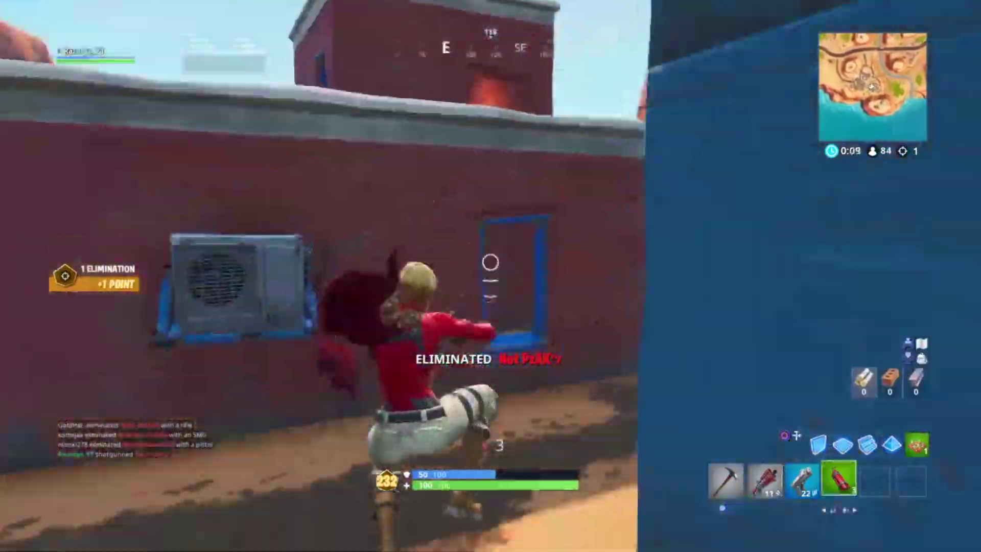
Check the inventory, then open the chest in the house and grab its loot.
{"action": "key", "text": "Tab"}
{"action": "key", "text": "Tab"}
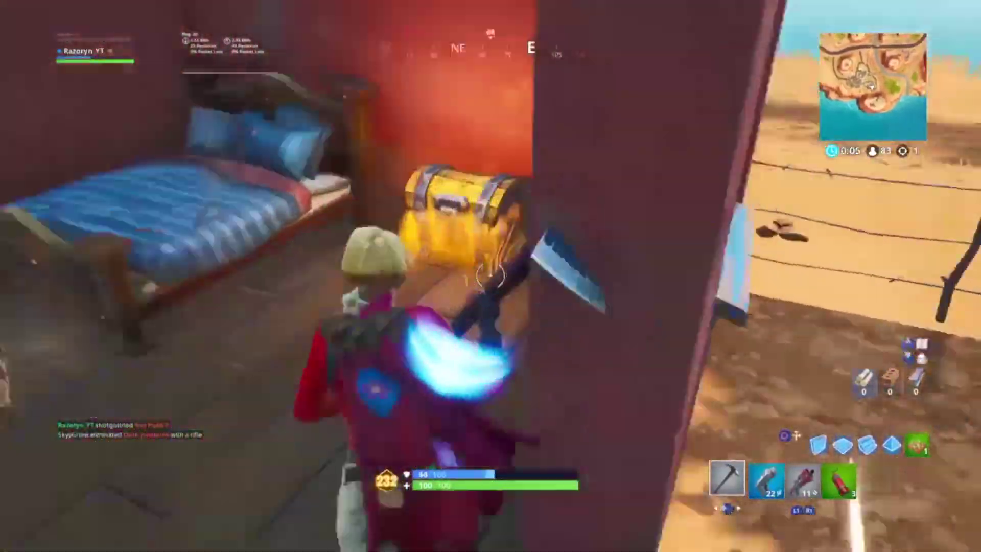
{"action": "key", "text": "e"}
{"action": "key", "text": "e"}
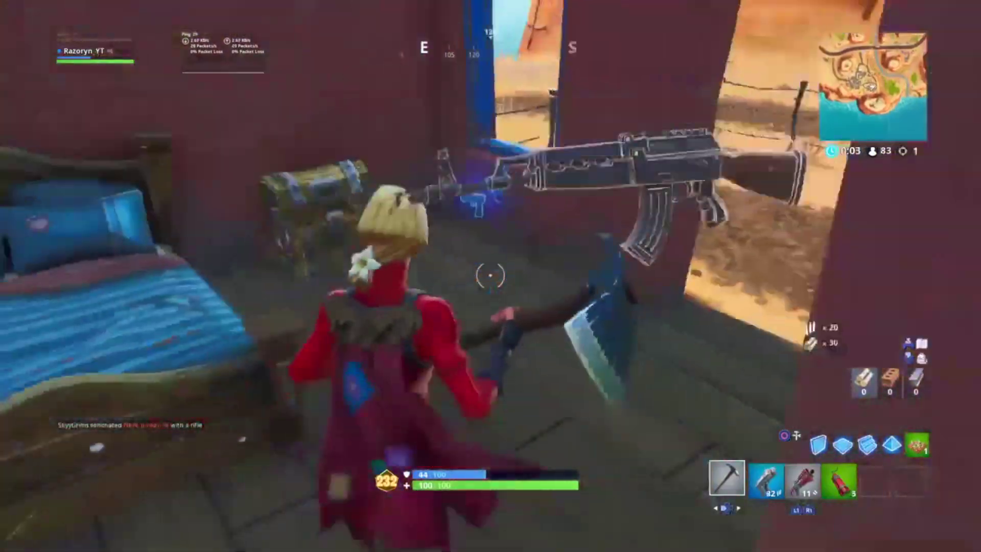
{"action": "key", "text": "e"}
Swap the assault rifle and dynamite slots in the inventory.
{"action": "key", "text": "Tab"}
{"action": "key", "text": "Left"}
{"action": "key", "text": "Left"}
{"action": "key", "text": "Left"}
{"action": "key", "text": "Return"}
{"action": "key", "text": "Right"}
{"action": "key", "text": "Right"}
{"action": "key", "text": "Tab"}
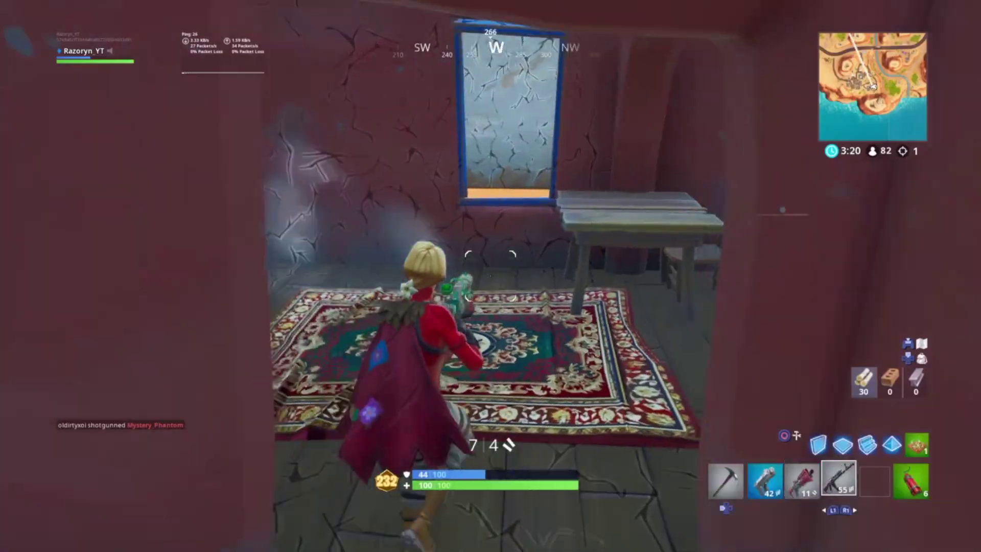
Run through the house to the doorway and build walls around the player.
{"action": "key", "text": "w"}
{"action": "key", "text": "w"}
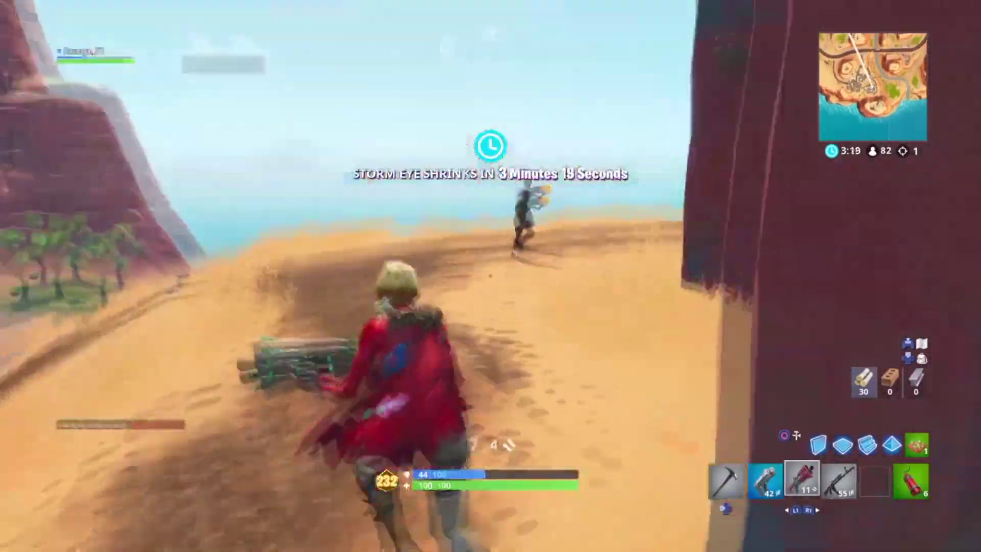
{"action": "key", "text": "q"}
{"action": "key", "text": "q"}
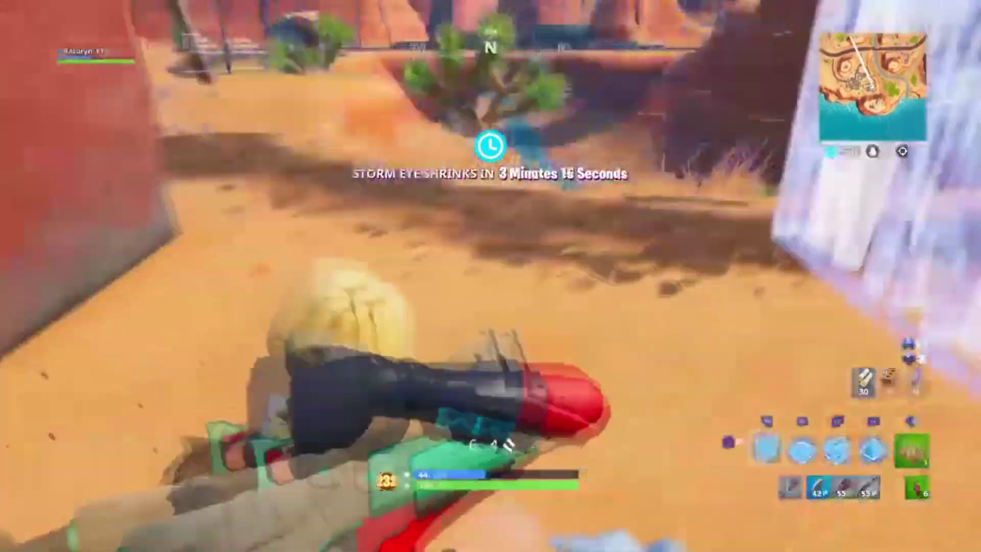
{"action": "key", "text": "q"}
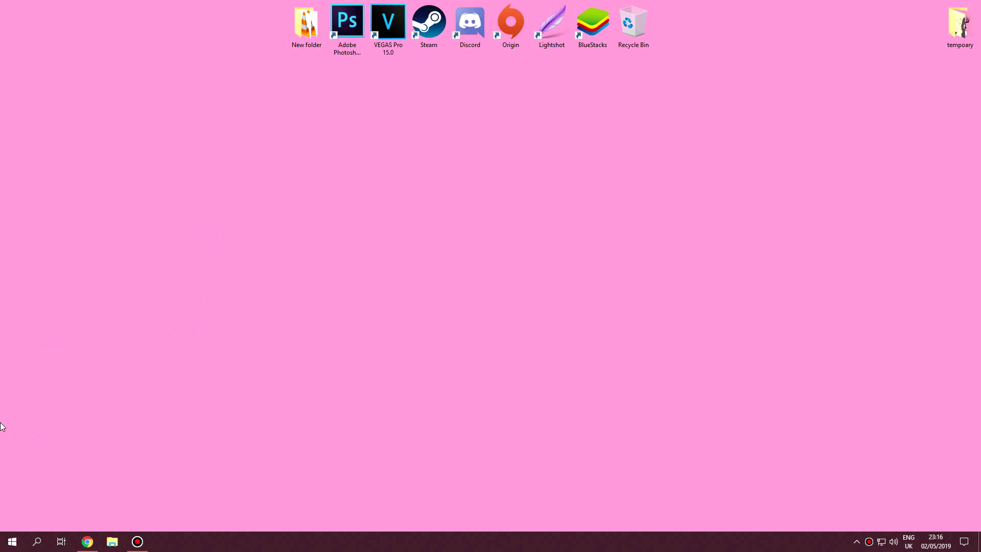
Open an incognito Chrome window and reach the Google homepage through a 'googlee' search.
{"action": "left_click", "coordinate": [87, 542]}
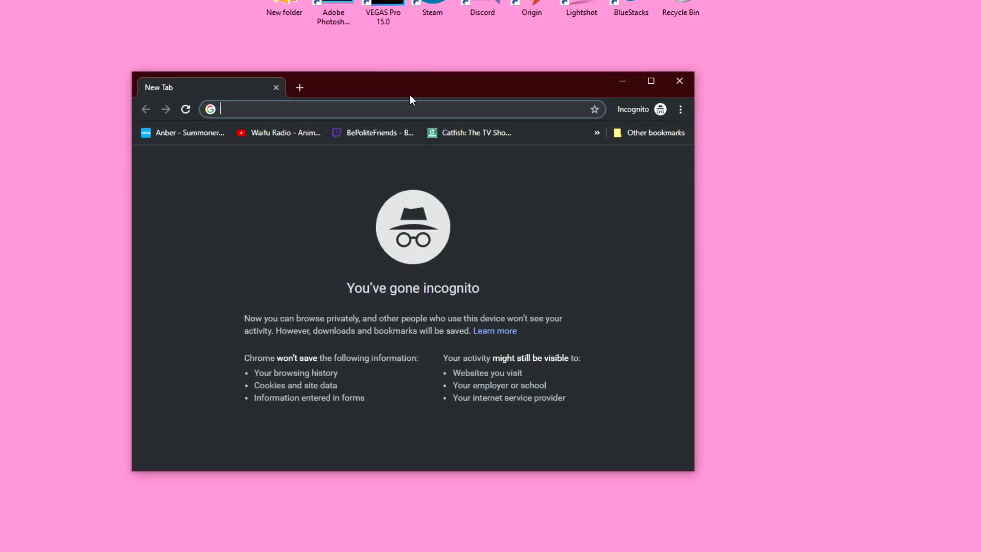
{"action": "type", "text": "googlee"}
{"action": "key", "text": "Return"}
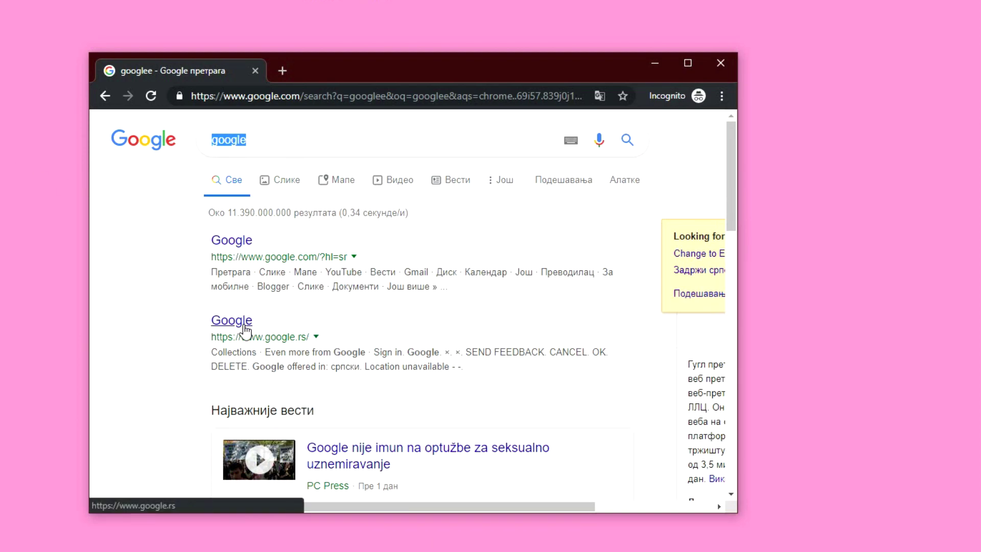
{"action": "left_click", "coordinate": [231, 240]}
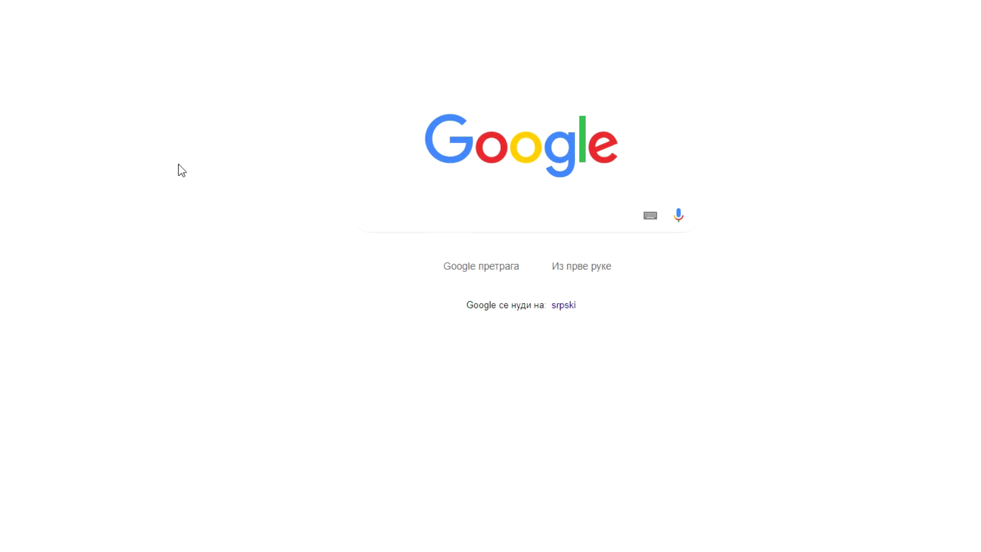
Search Google for 'epic games' using the autocomplete suggestion.
{"action": "type", "text": "epepic g"}
{"action": "key", "text": "Down"}
{"action": "key", "text": "Return"}
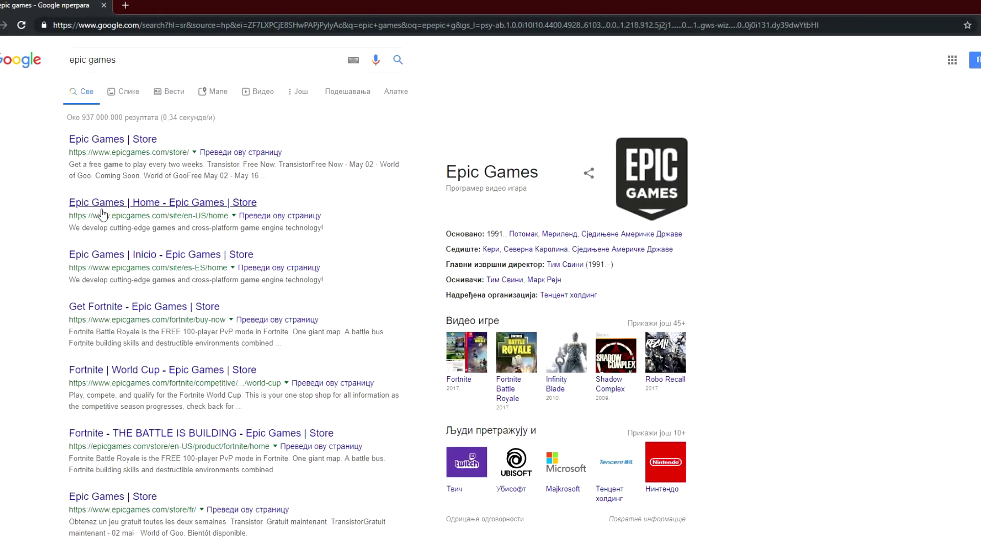
Open the Epic Games | Store result and enter the account sign-in credentials.
{"action": "left_click", "coordinate": [85, 145]}
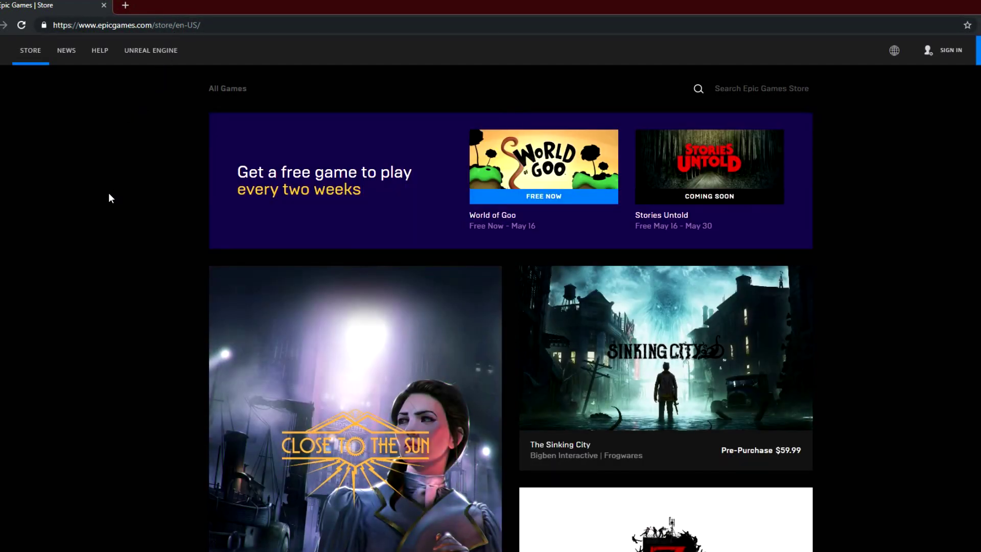
{"action": "scroll", "coordinate": [882, 222], "scroll_direction": "down", "scroll_amount": 10}
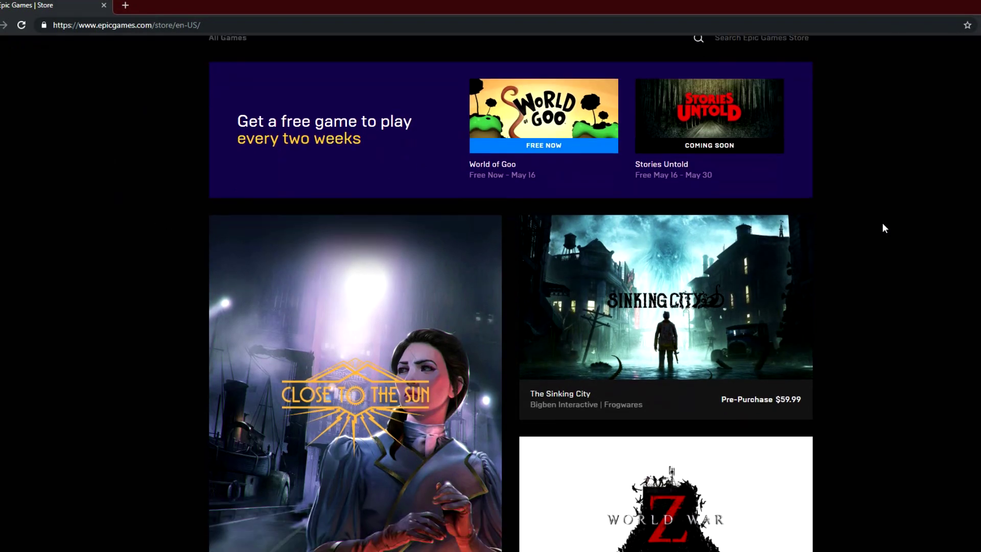
{"action": "scroll", "coordinate": [863, 346], "scroll_direction": "up", "scroll_amount": 11}
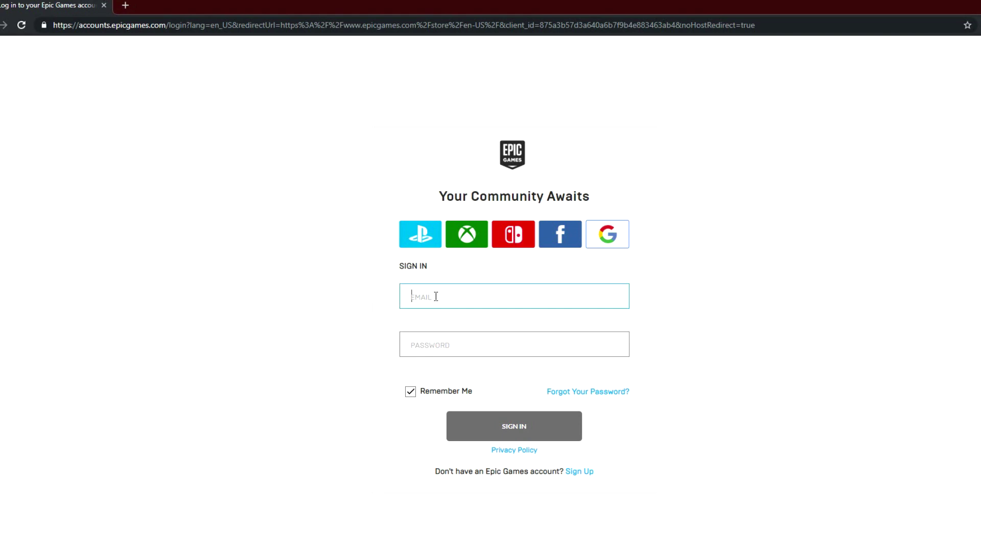
{"action": "type", "text": "a"}
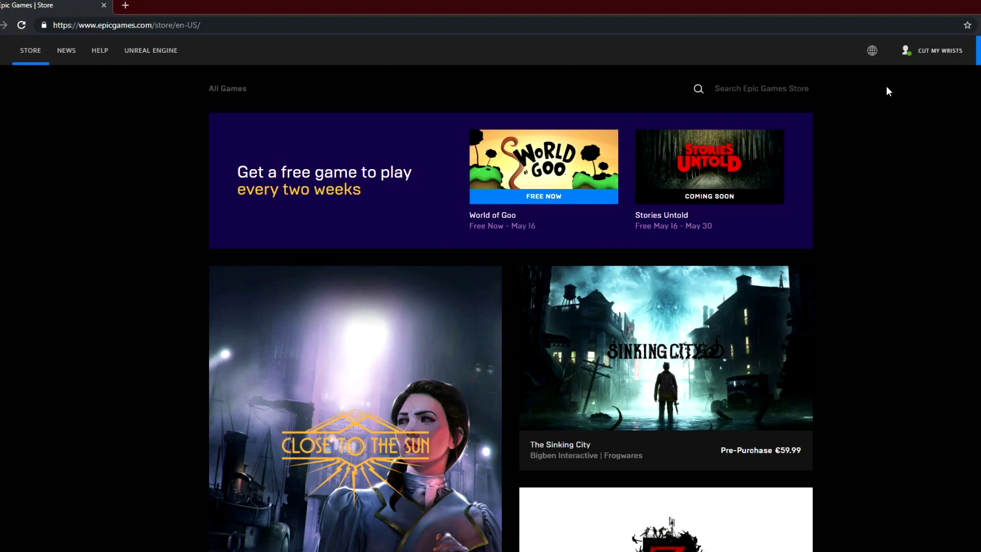
From the account name menu, reach Personal Details and open the Change Account Email Address form.
{"action": "scroll", "coordinate": [887, 152], "scroll_direction": "down", "scroll_amount": 14}
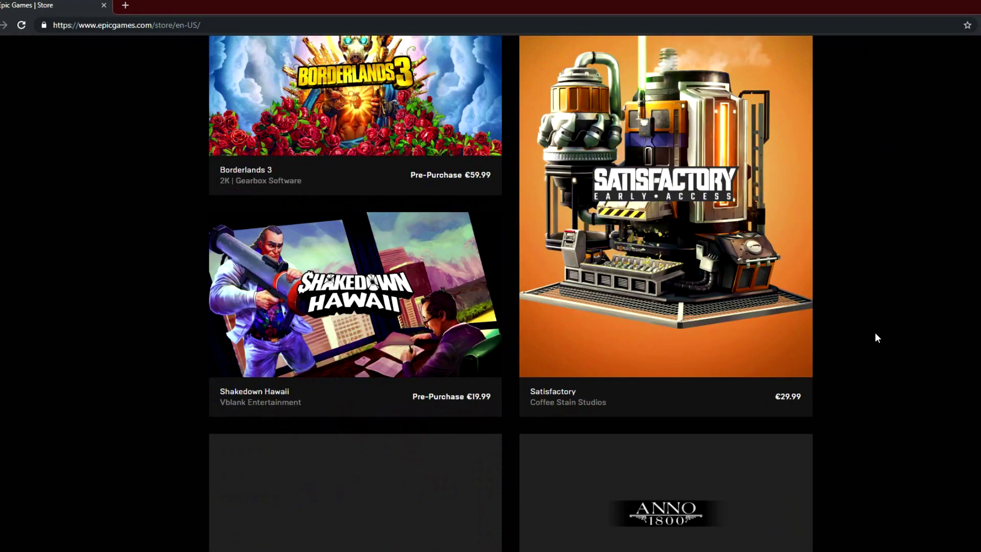
{"action": "scroll", "coordinate": [875, 332], "scroll_direction": "up", "scroll_amount": 14}
{"action": "mouse_move", "coordinate": [941, 51]}
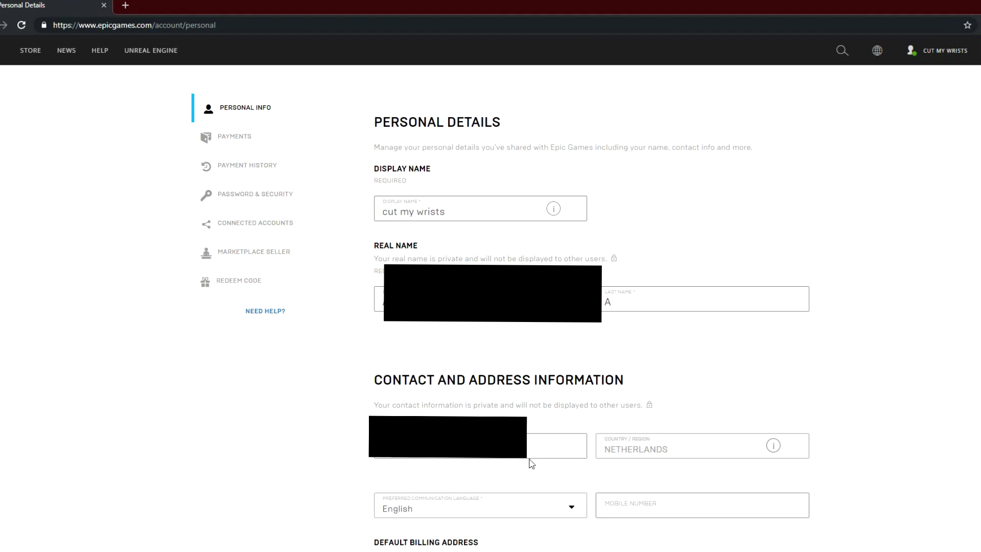
{"action": "left_click", "coordinate": [491, 457]}
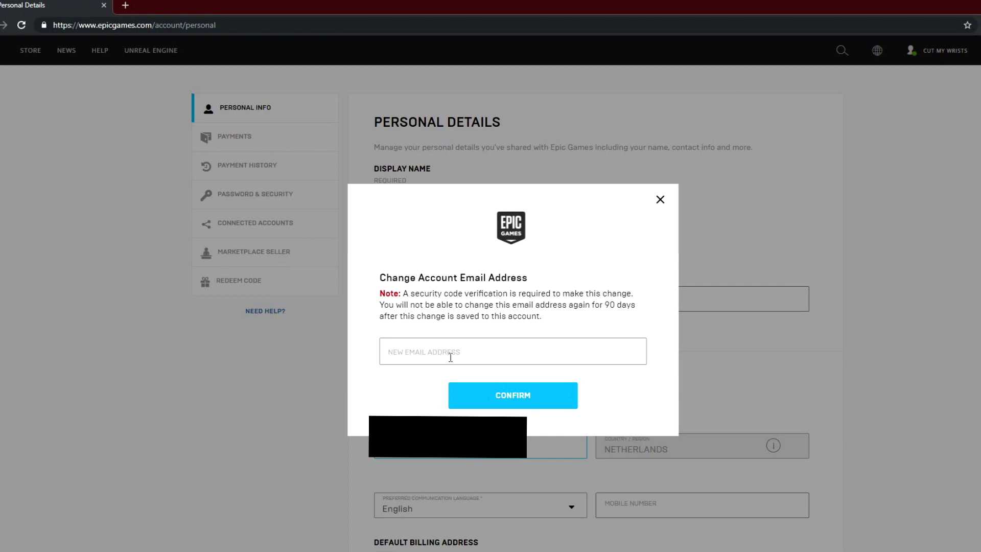
{"action": "left_click", "coordinate": [437, 349]}
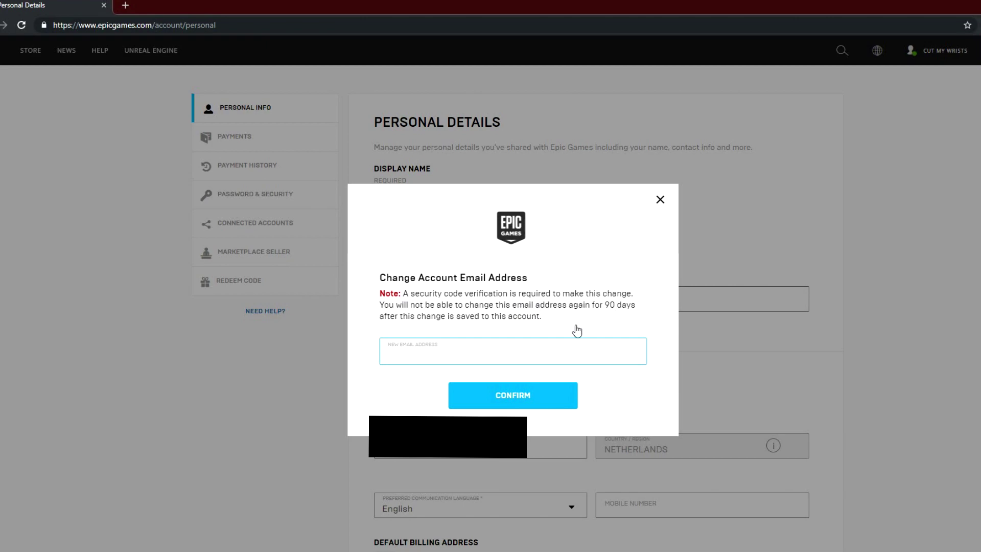
Close the Change Account Email Address modal with its X.
{"action": "left_click", "coordinate": [660, 199]}
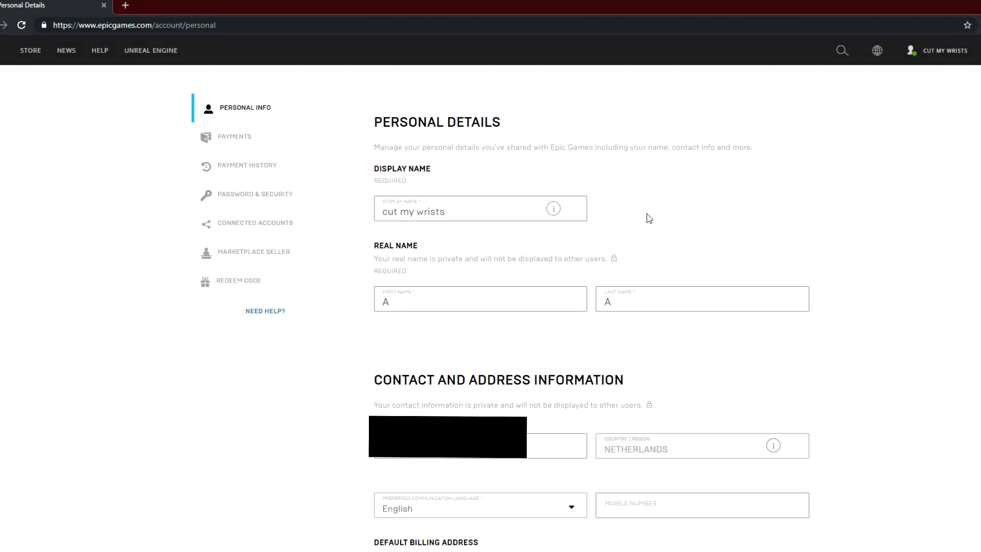
Open the Support Center's Contact Us form and choose Epic Accounts as the category.
{"action": "left_click", "coordinate": [266, 313]}
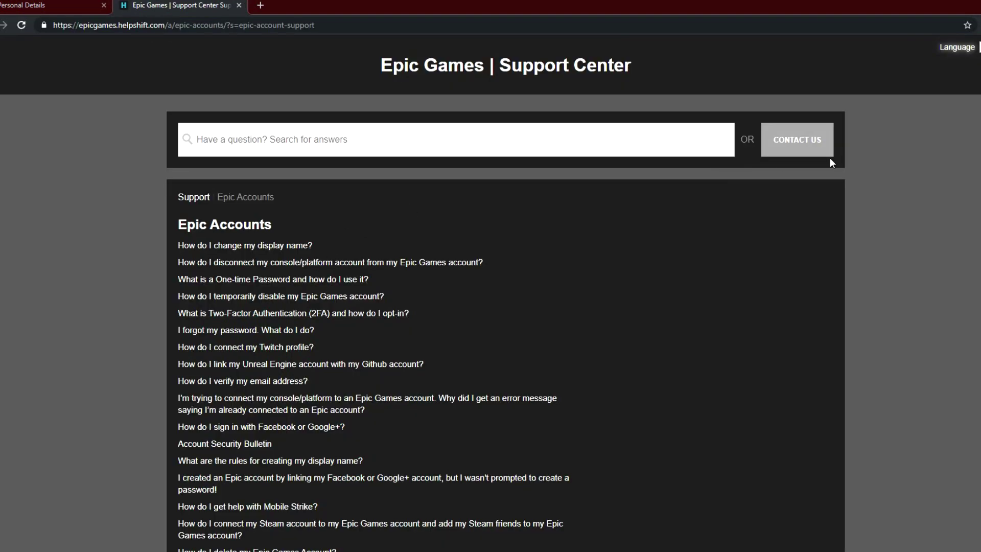
{"action": "left_click", "coordinate": [806, 145]}
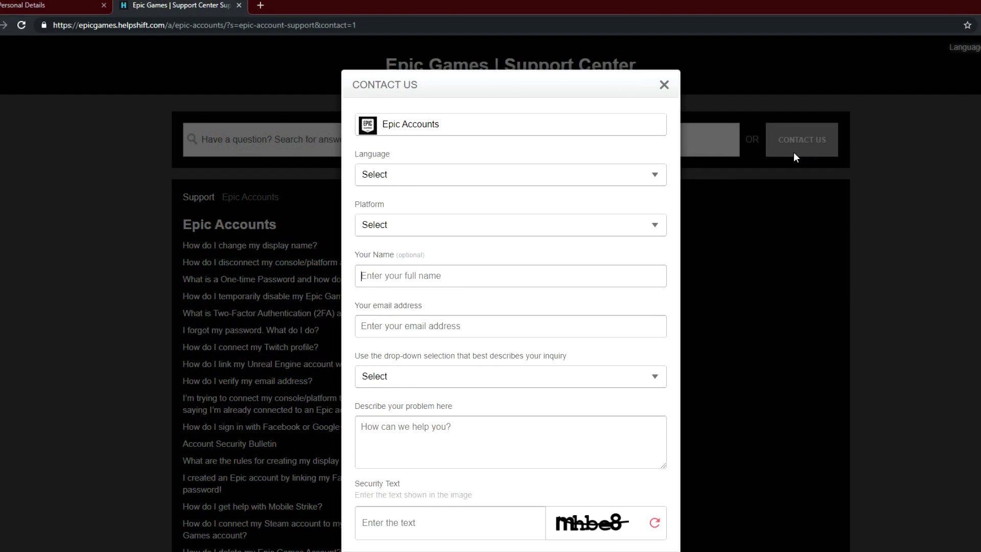
{"action": "left_click", "coordinate": [398, 132]}
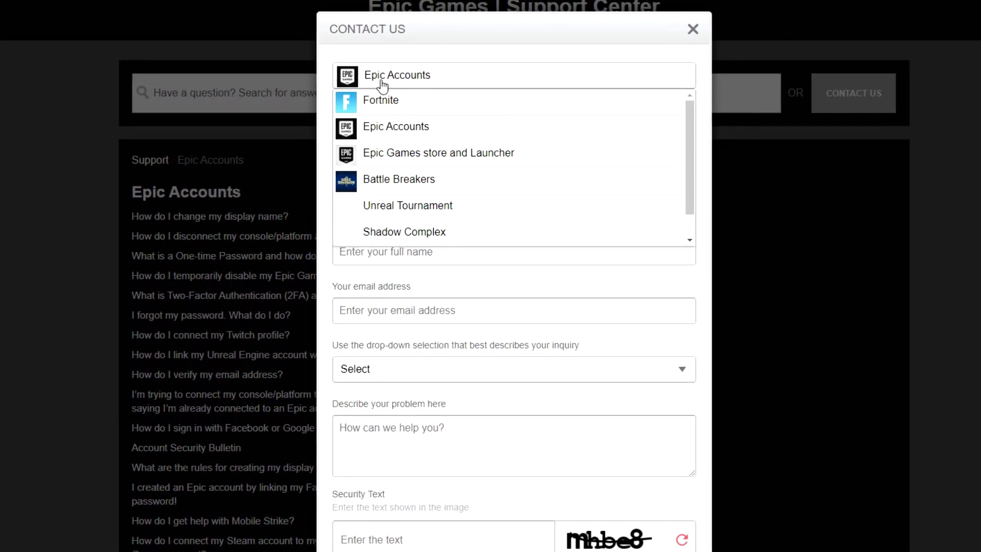
{"action": "left_click", "coordinate": [393, 128]}
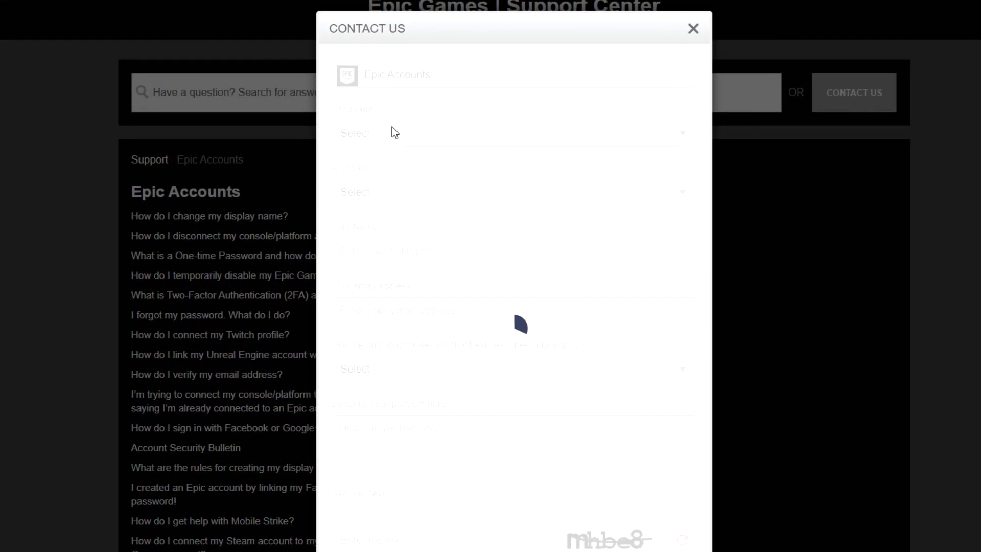
Set the contact form's language to English and its platform to PC.
{"action": "left_click", "coordinate": [390, 132]}
{"action": "left_click", "coordinate": [375, 182]}
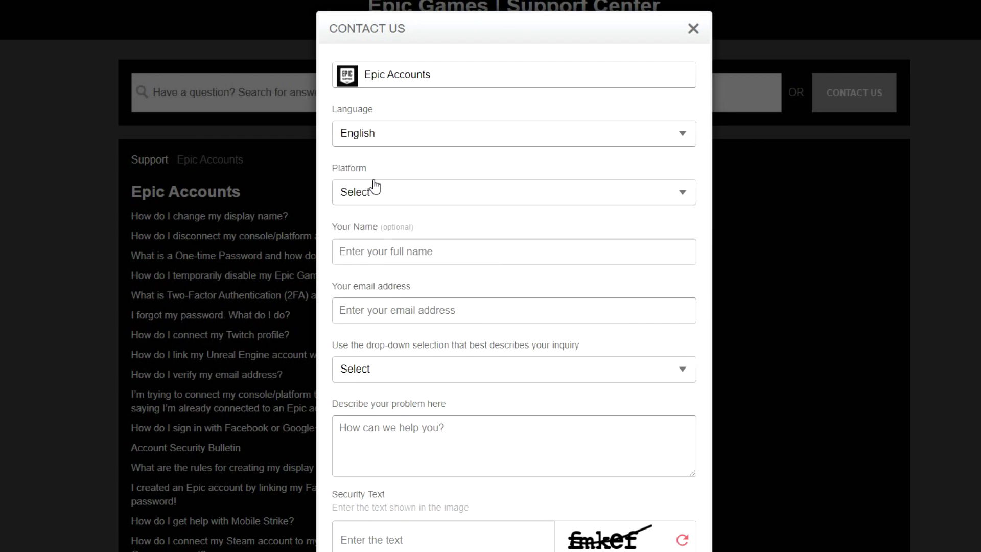
{"action": "left_click", "coordinate": [395, 143]}
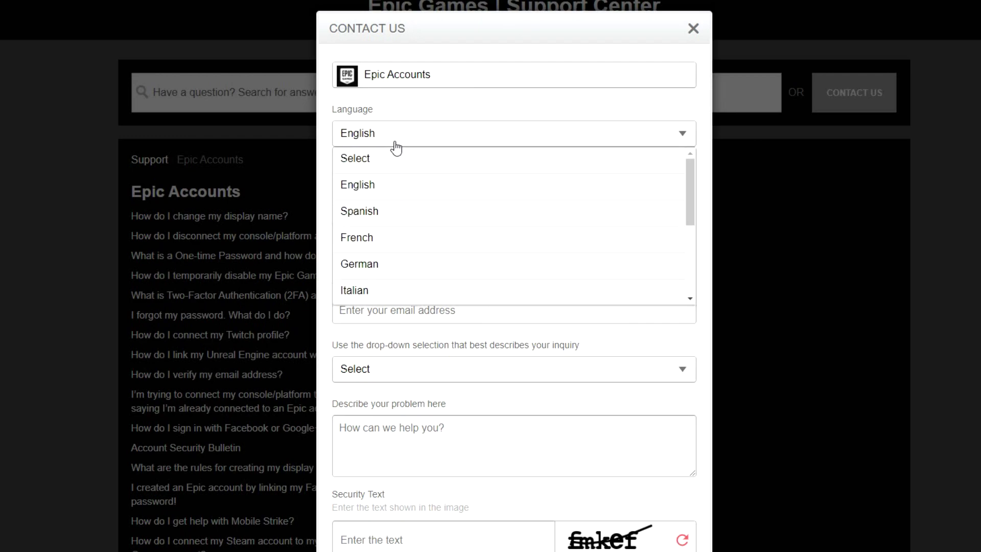
{"action": "left_click", "coordinate": [396, 148]}
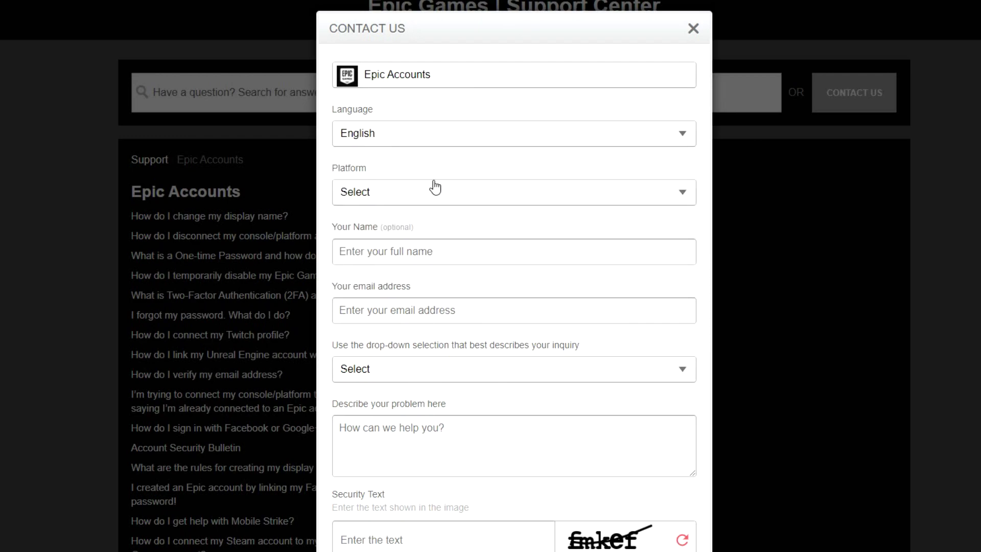
{"action": "left_click", "coordinate": [364, 193]}
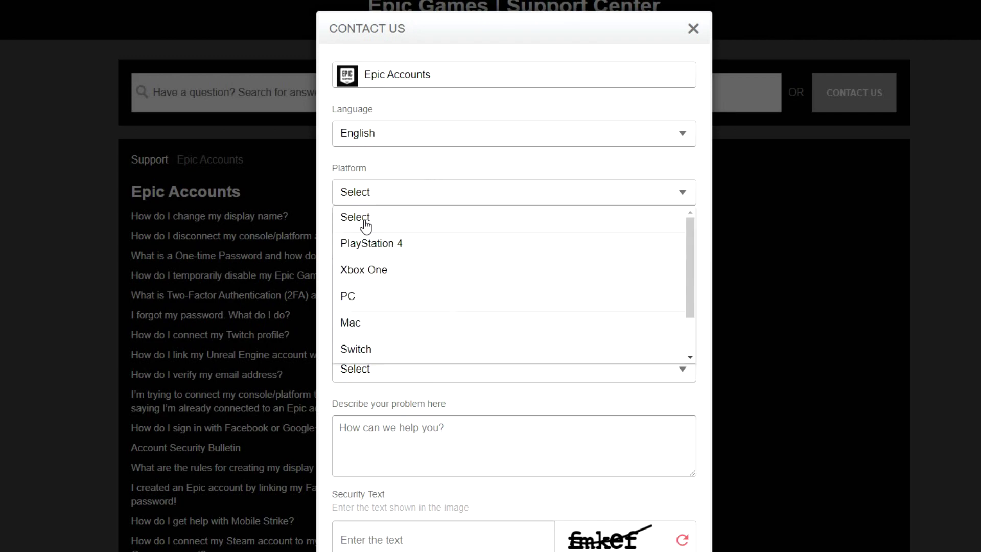
{"action": "left_click", "coordinate": [370, 298]}
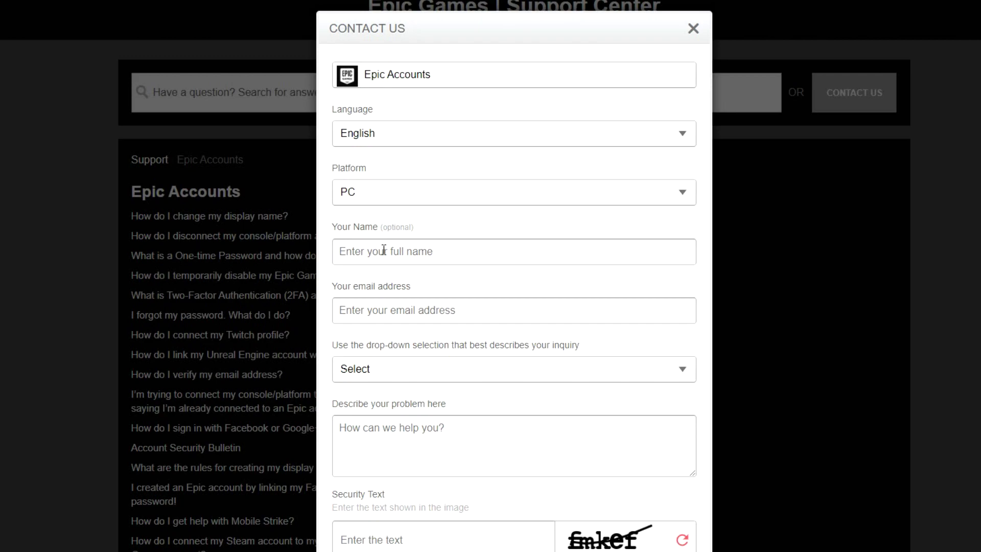
{"action": "left_click", "coordinate": [388, 255]}
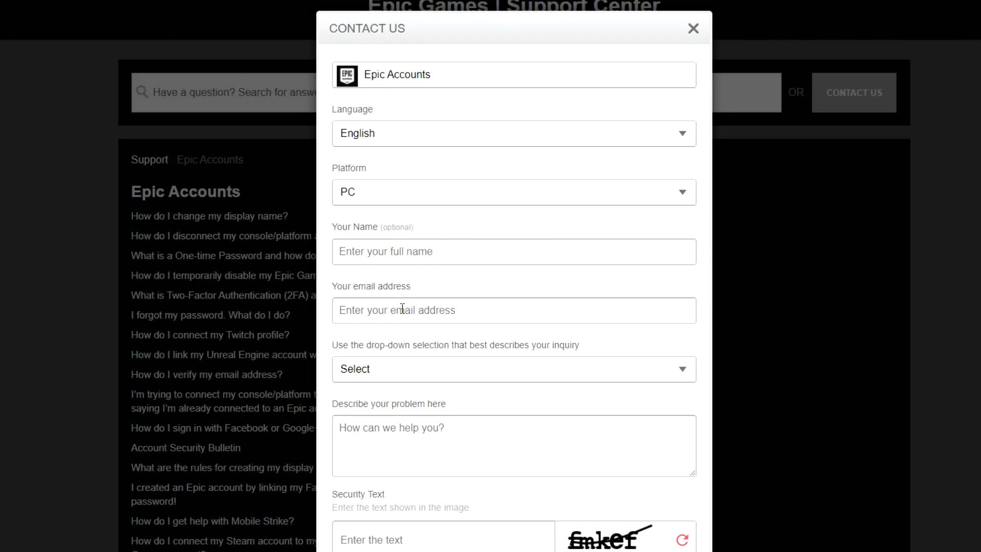
Pick 'Update Epic Games Account' from the inquiry type dropdown, leaving the description empty.
{"action": "left_click", "coordinate": [337, 304]}
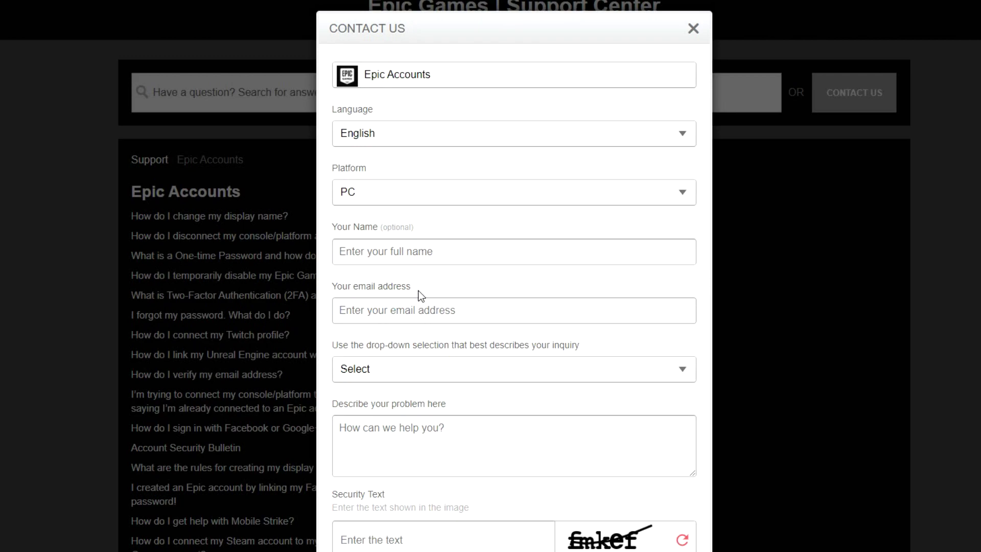
{"action": "left_click", "coordinate": [426, 305]}
{"action": "left_click", "coordinate": [390, 380]}
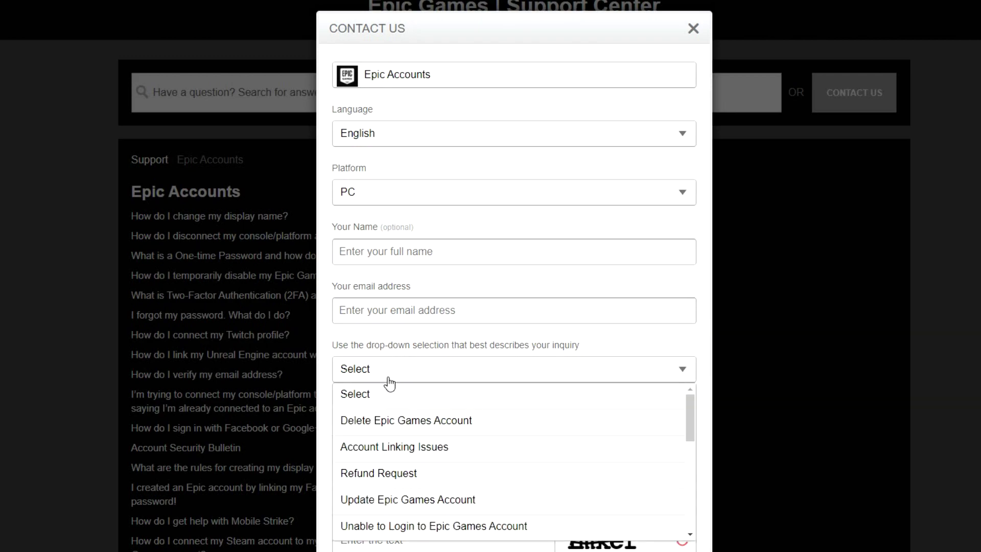
{"action": "scroll", "coordinate": [390, 434], "scroll_direction": "down", "scroll_amount": 1}
{"action": "scroll", "coordinate": [407, 422], "scroll_direction": "down", "scroll_amount": 1}
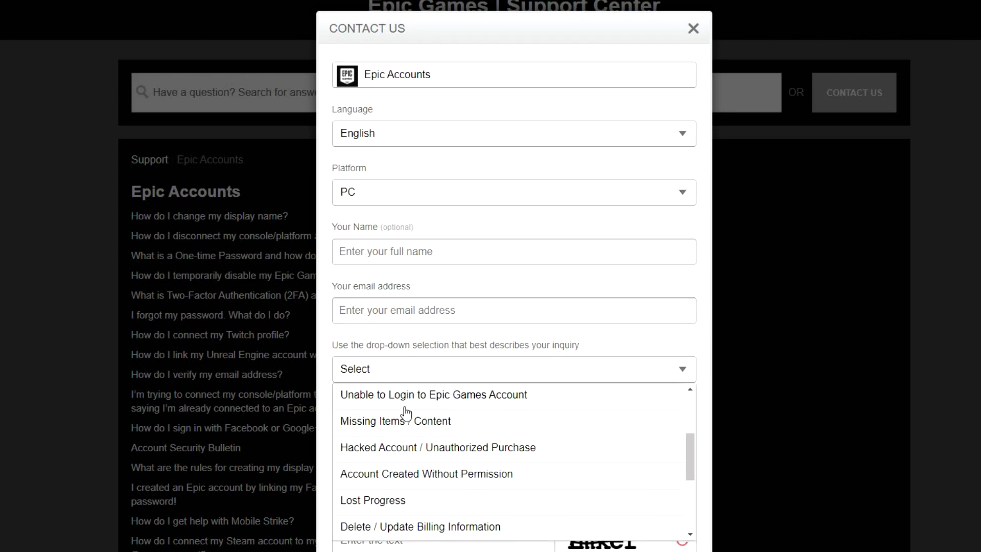
{"action": "scroll", "coordinate": [407, 413], "scroll_direction": "up", "scroll_amount": 1}
{"action": "left_click", "coordinate": [378, 436]}
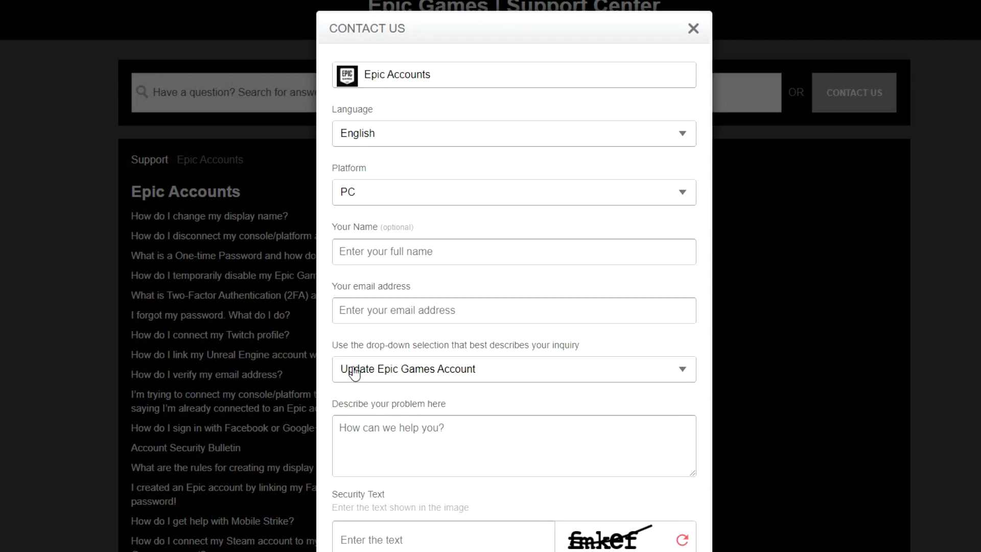
{"action": "left_click", "coordinate": [363, 421]}
{"action": "scroll", "coordinate": [368, 424], "scroll_direction": "down", "scroll_amount": 1}
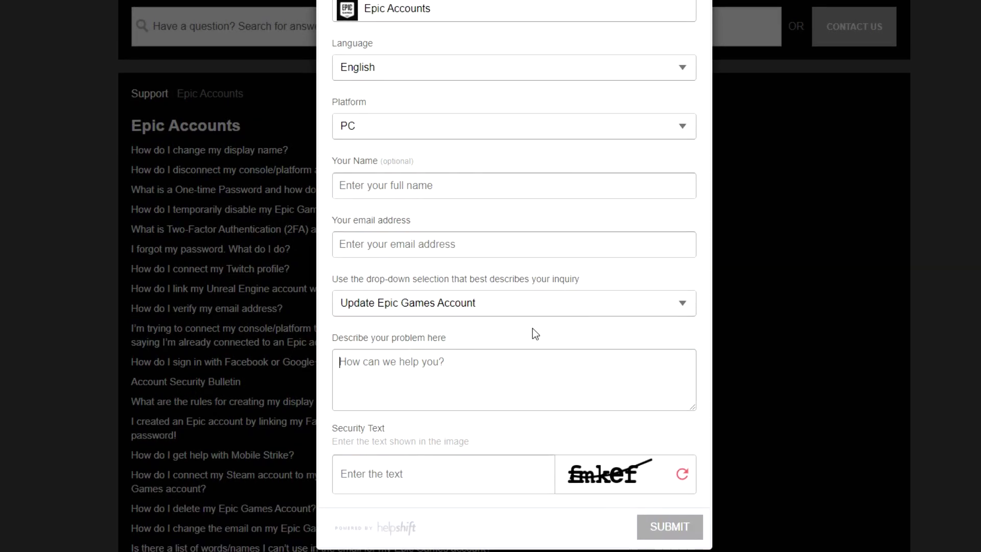
{"action": "type", "text": "i"}
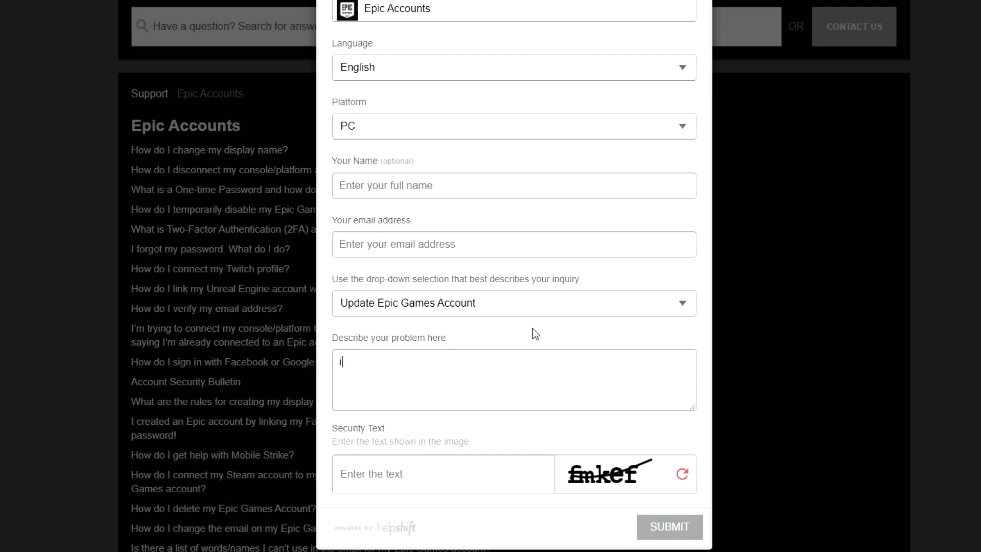
{"action": "type", "text": " lost acceess to my email and so on"}
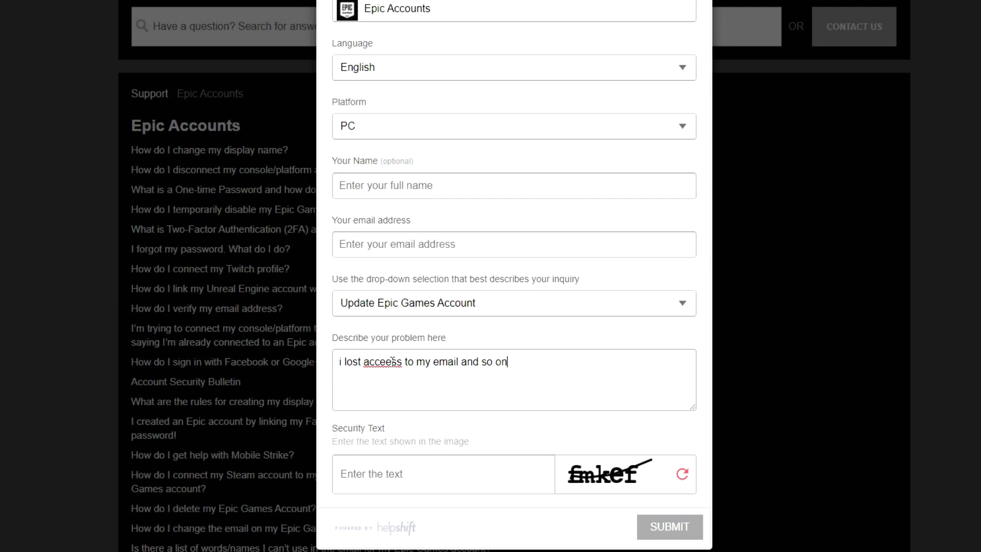
{"action": "left_click_drag", "start_coordinate": [817, 297], "coordinate": [50, 327]}
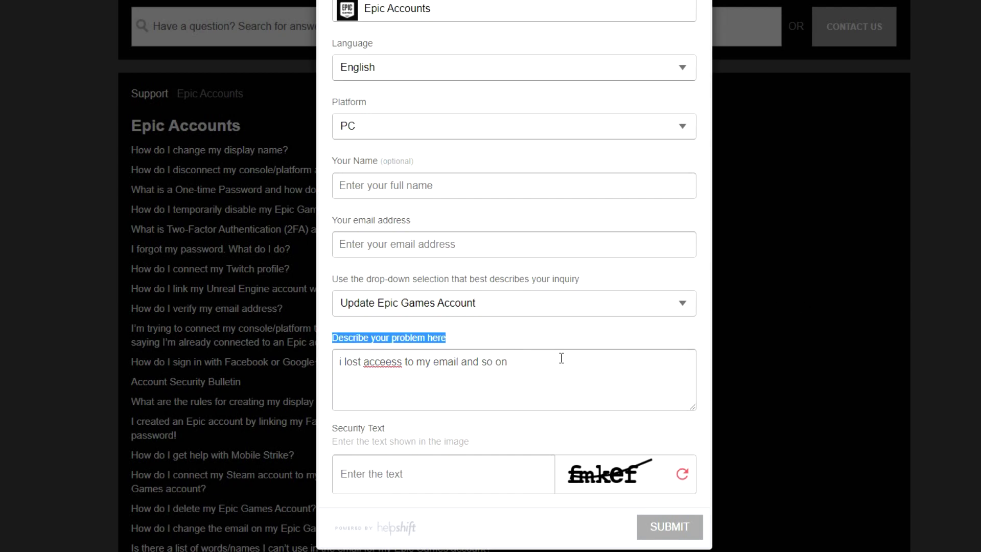
{"action": "left_click", "coordinate": [553, 372]}
{"action": "key", "text": "ctrl+a"}
{"action": "key", "text": "BackSpace"}
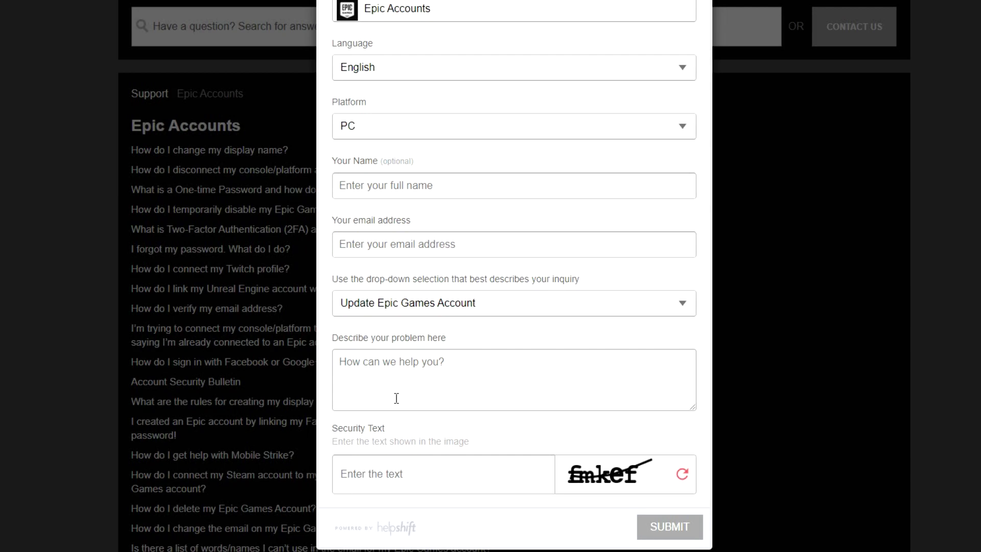
{"action": "left_click", "coordinate": [385, 468]}
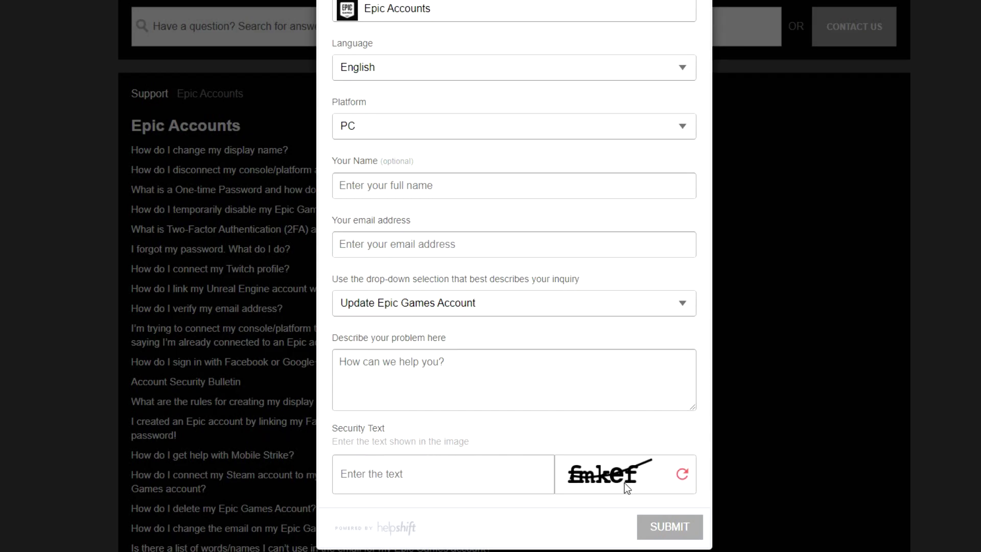